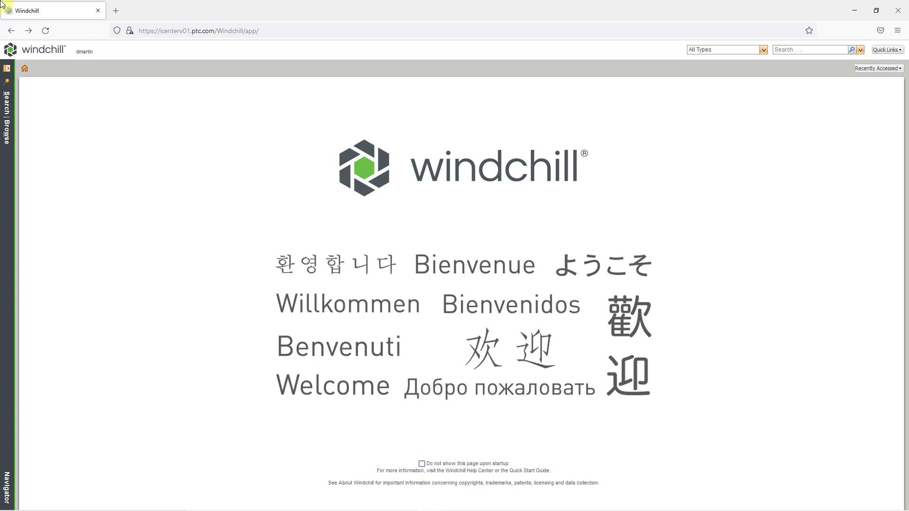
Step: Open the Engineering folder of the Power Transmission product
left_click(8, 133)
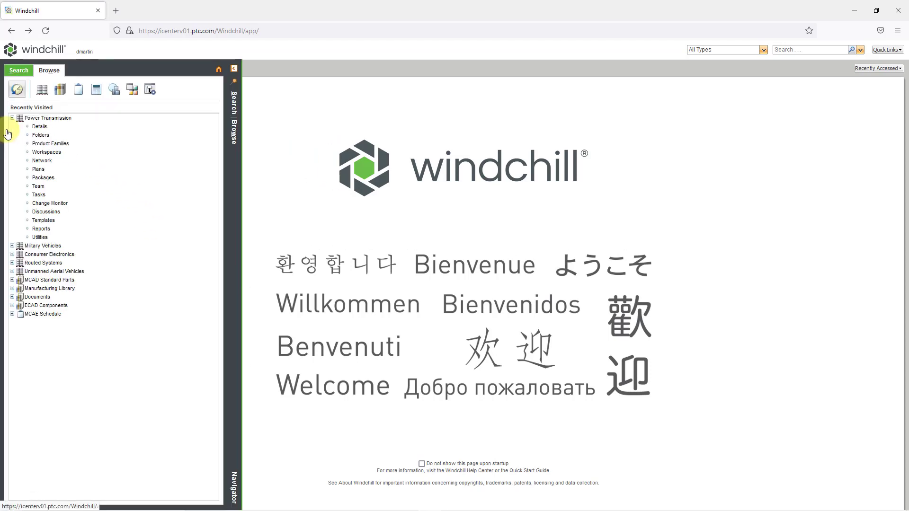
left_click(81, 136)
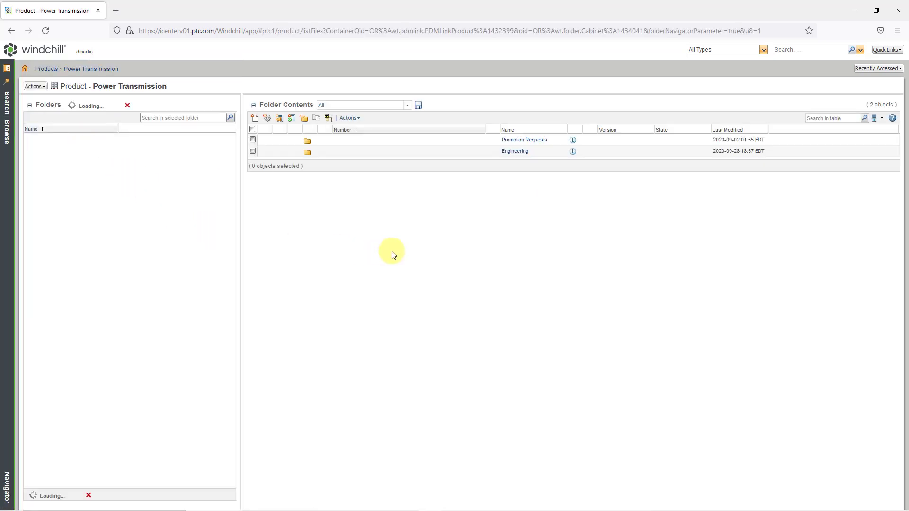
left_click(517, 152)
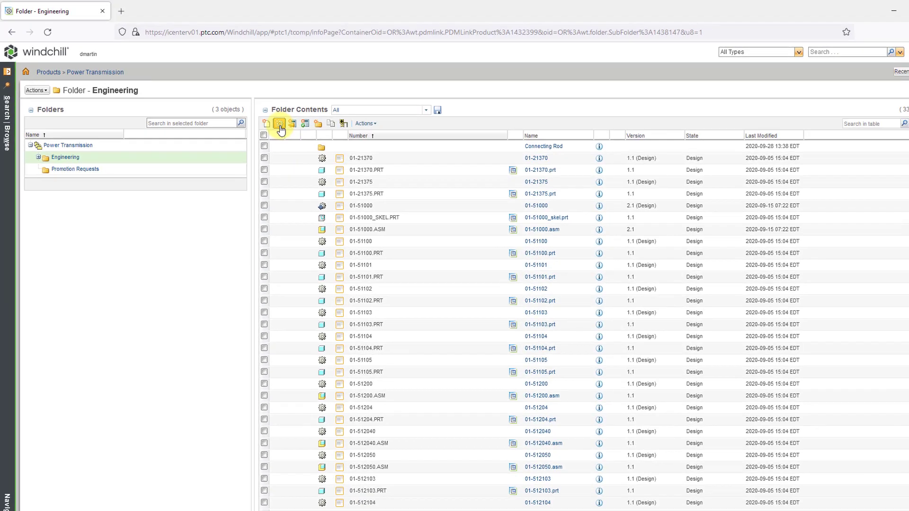
Step: Start creating a new part in the Engineering folder and set its type to Part
left_click(380, 169)
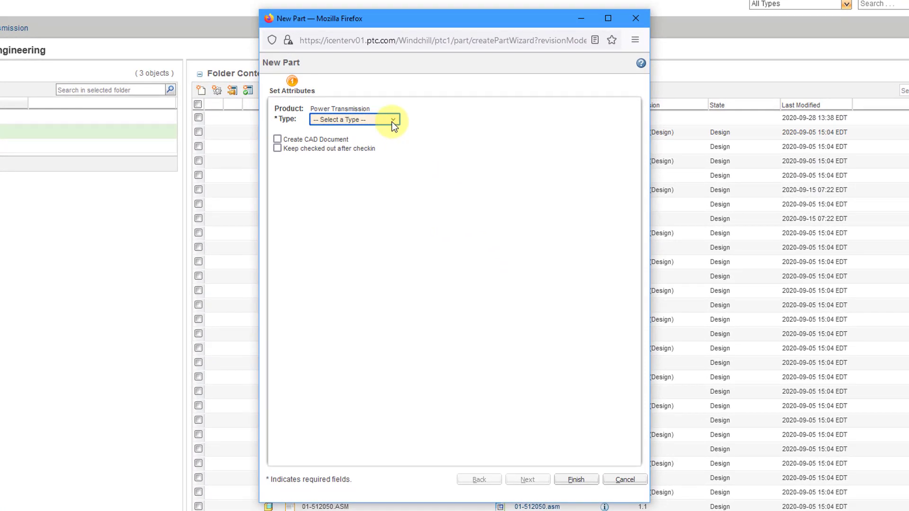
left_click(391, 121)
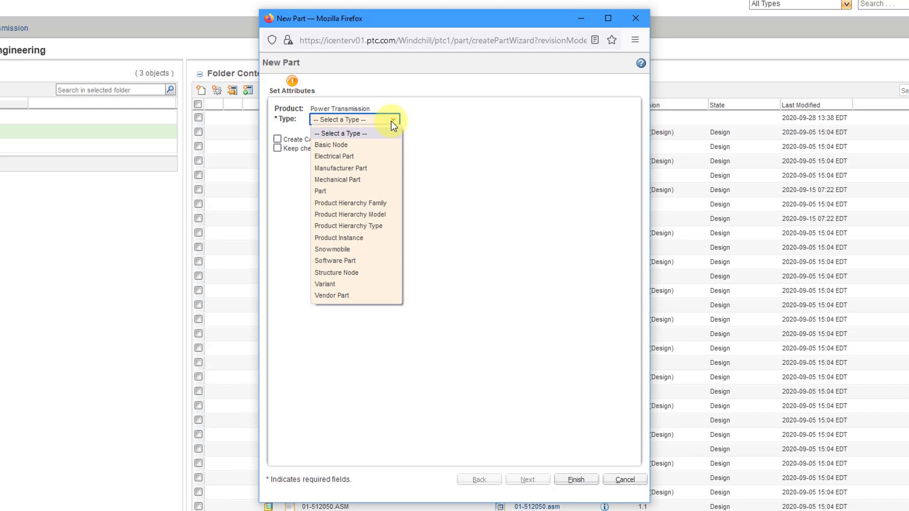
left_click(365, 191)
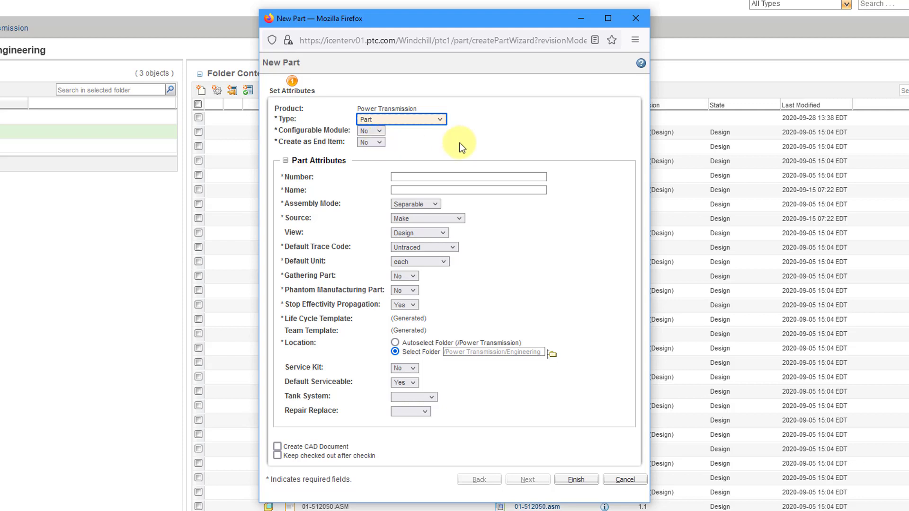
Step: Enter UNIVERSAL JOINT as both the number and the name of the new part
left_click(462, 176)
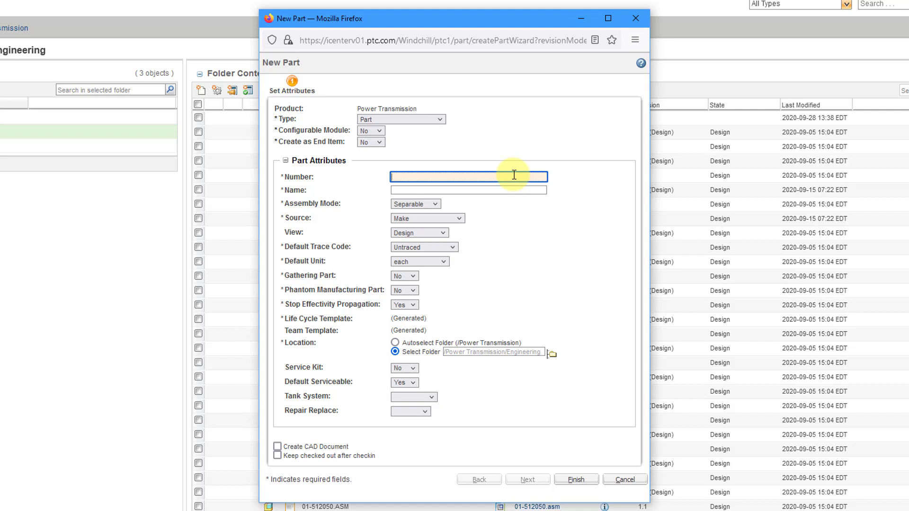
type("UNIVERSAL JOINT")
key("ctrl+a")
key("ctrl+c")
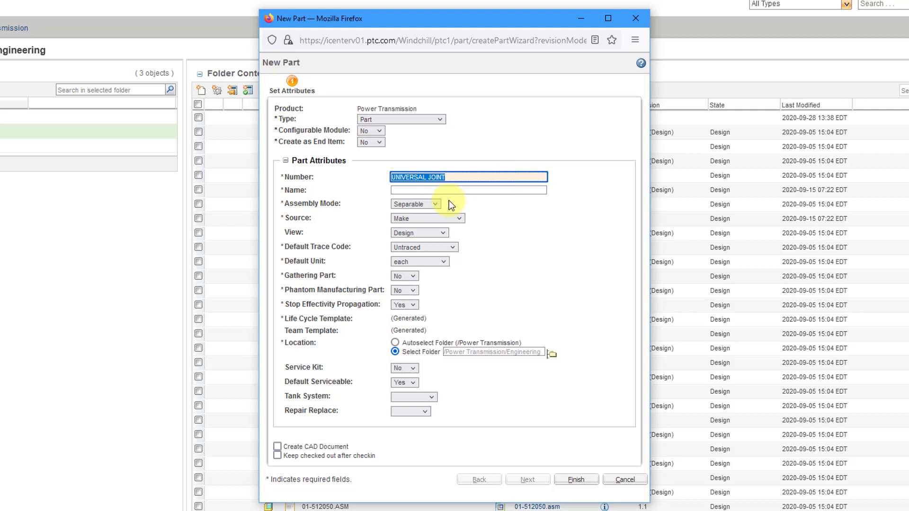
left_click(462, 191)
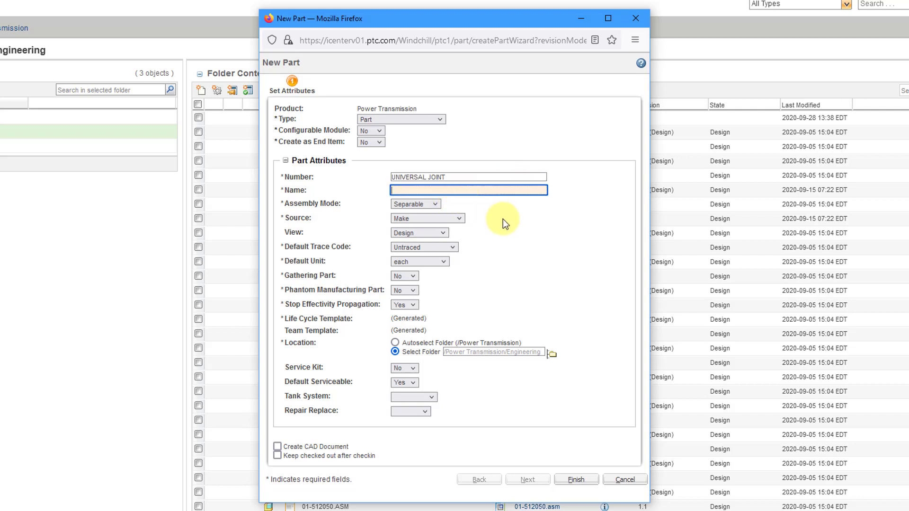
key("ctrl+v")
left_click(526, 220)
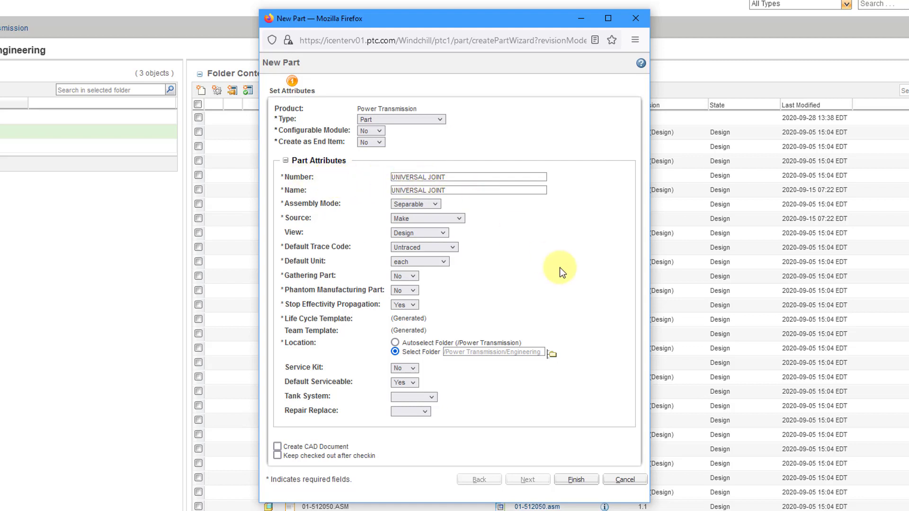
Step: Review the available Assembly Mode, Source and View options for the part, keeping Separable, Make and Design
left_click(428, 205)
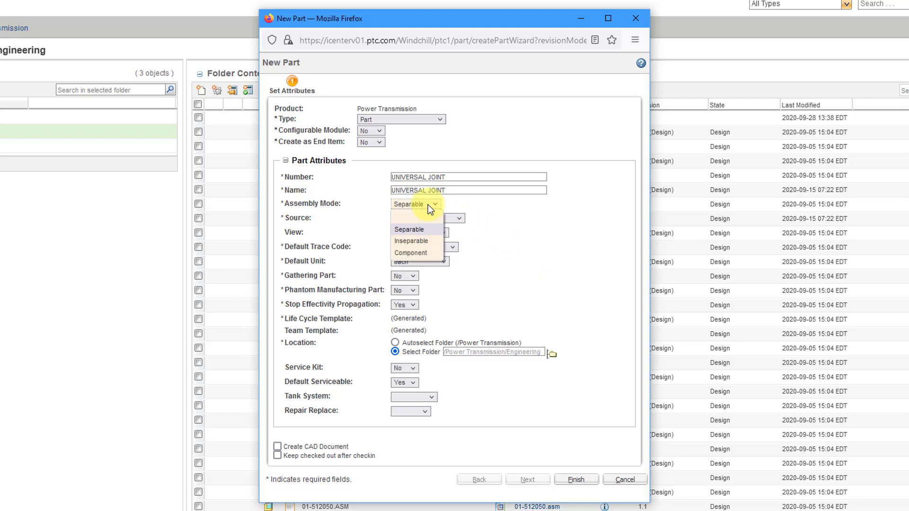
left_click(548, 216)
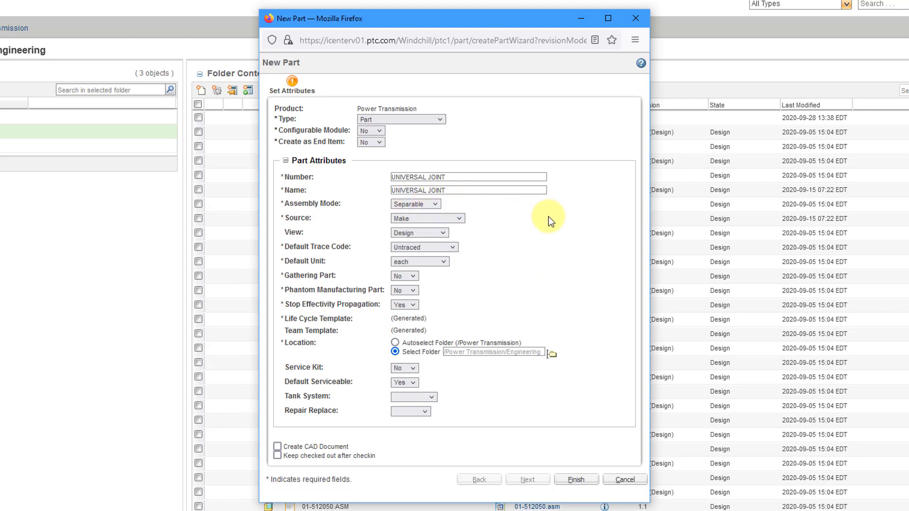
left_click(456, 221)
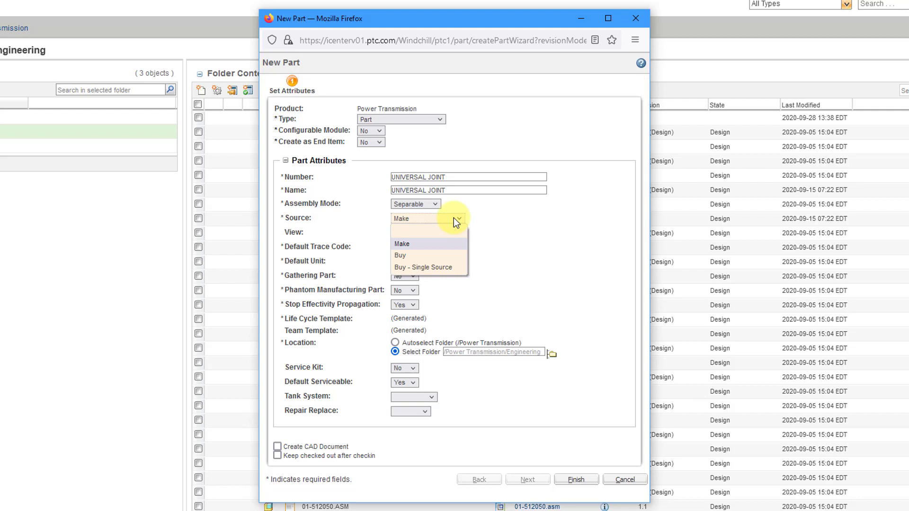
left_click(541, 227)
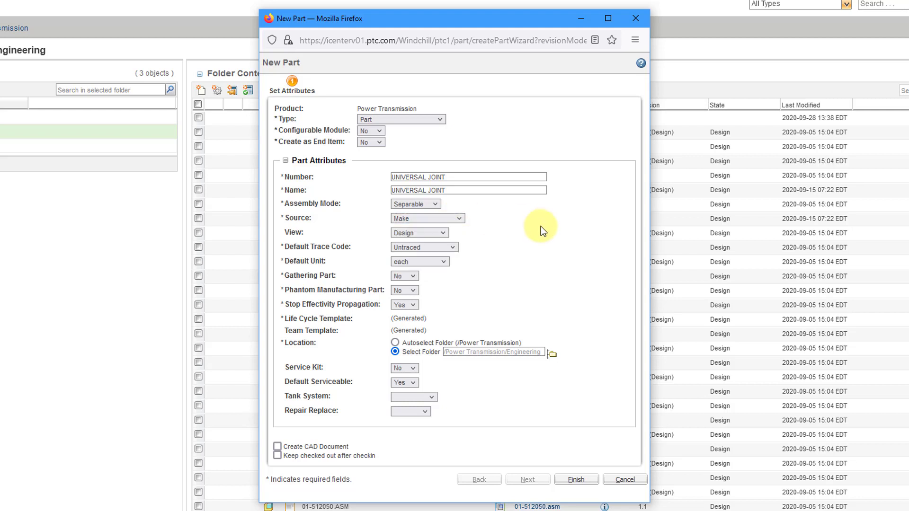
left_click(431, 234)
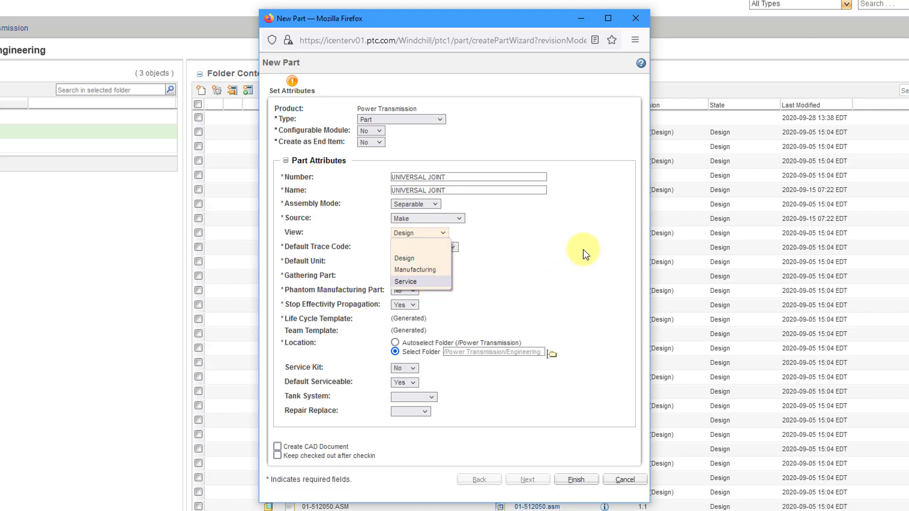
left_click(561, 249)
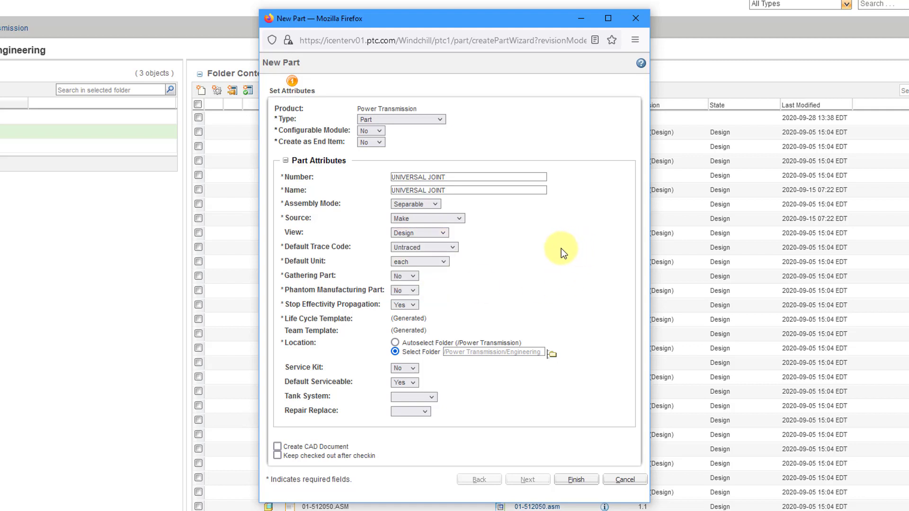
Step: Set the part's Default Trace Code to Lot and keep each as the Default Unit
left_click(431, 248)
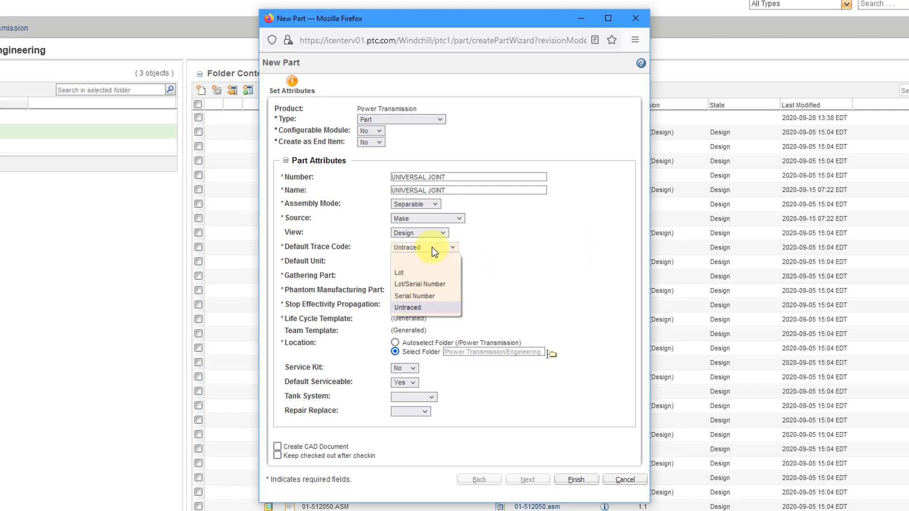
left_click(430, 273)
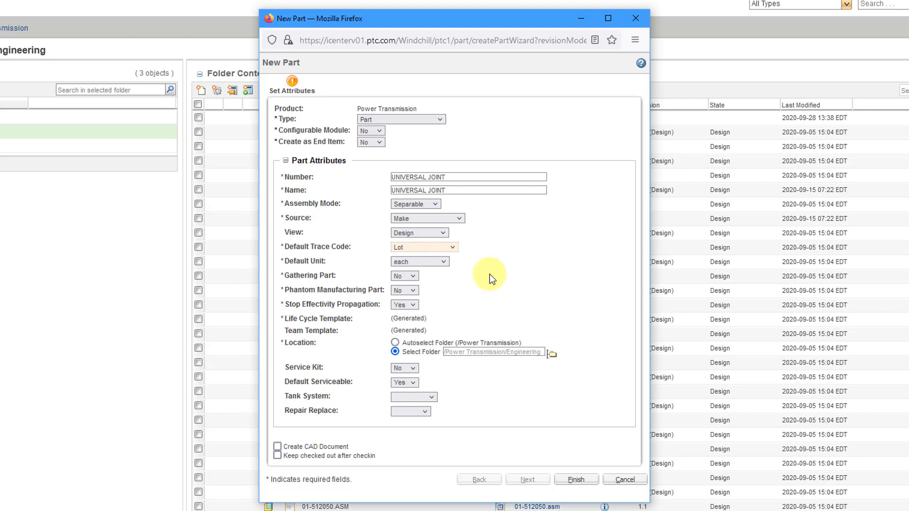
left_click(429, 264)
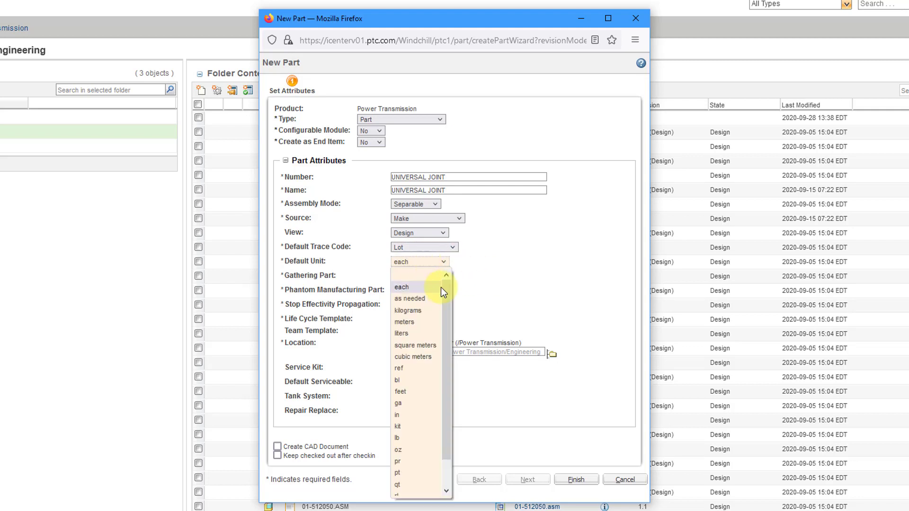
left_click_drag(445, 302, 457, 284)
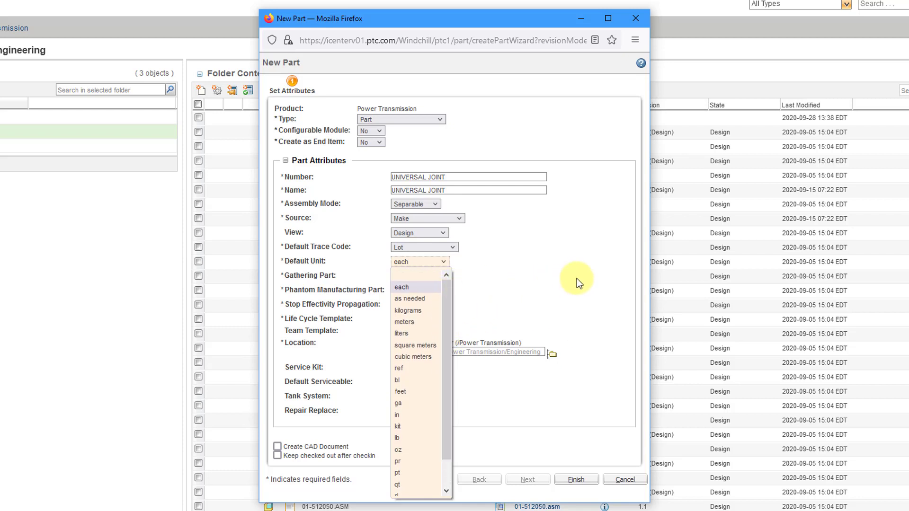
left_click(587, 271)
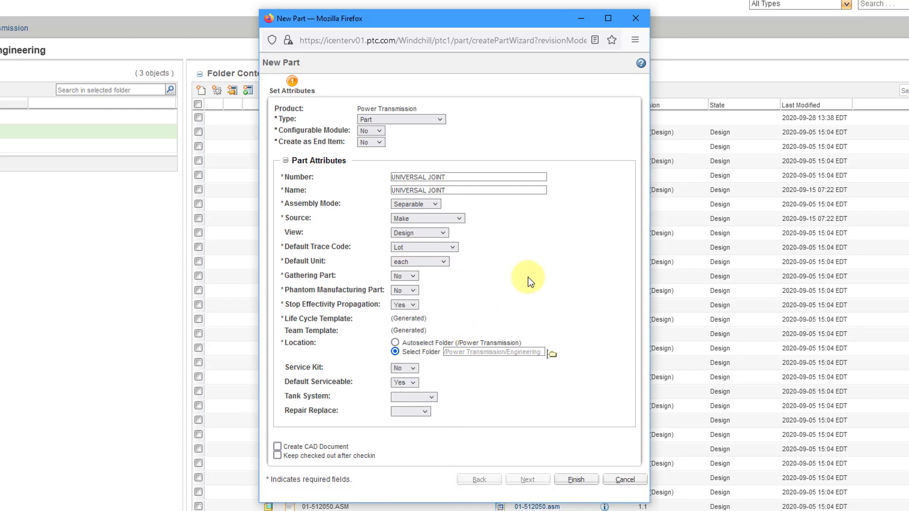
Step: Keep Gathering Part at No, finish creating the part and dismiss the confirmation
left_click(411, 278)
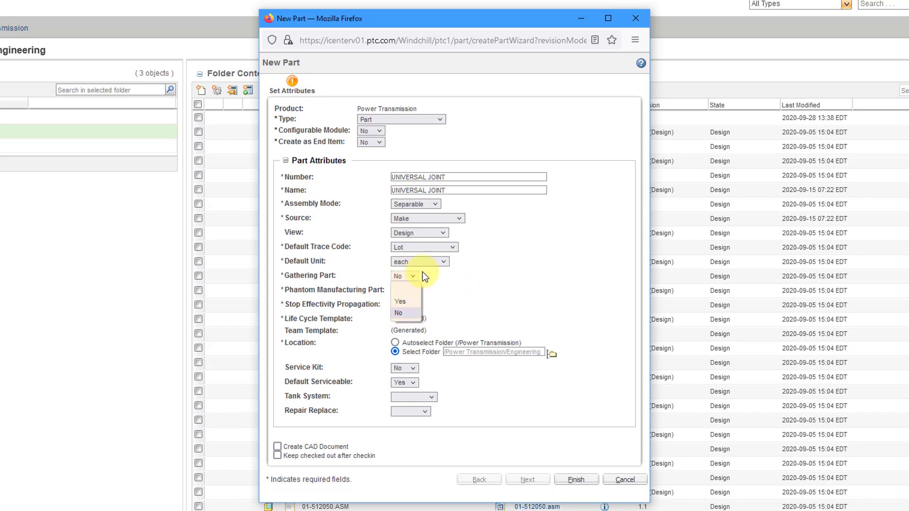
left_click(524, 269)
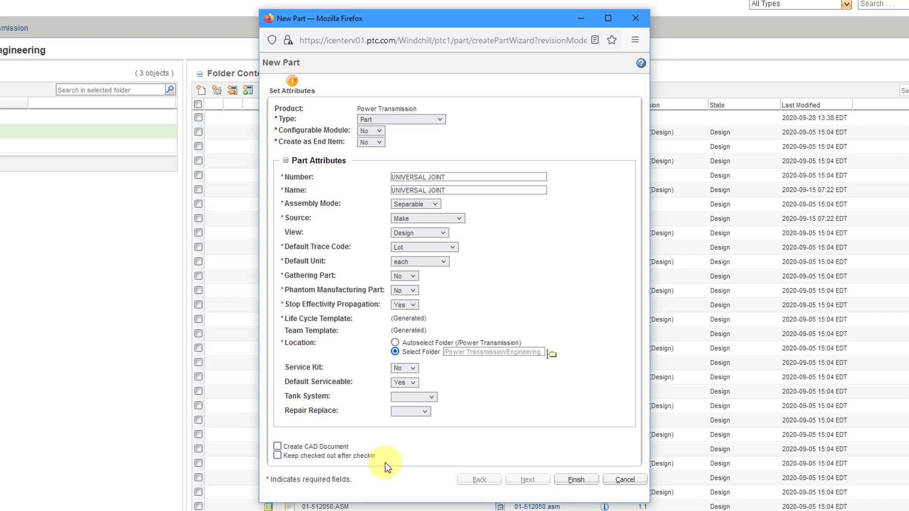
left_click(585, 479)
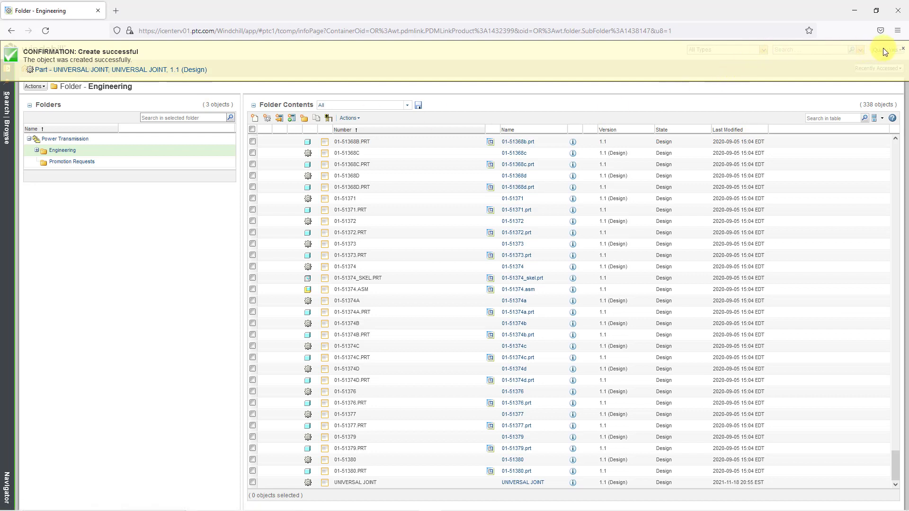
left_click(903, 48)
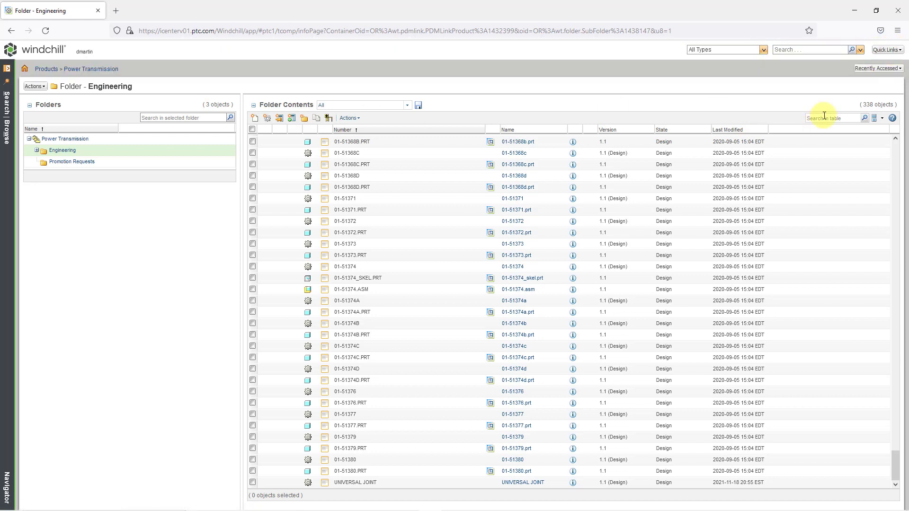
Step: Search the Engineering folder contents for UNI and open the information page of the UNIVERSAL JOINT part
left_click(824, 117)
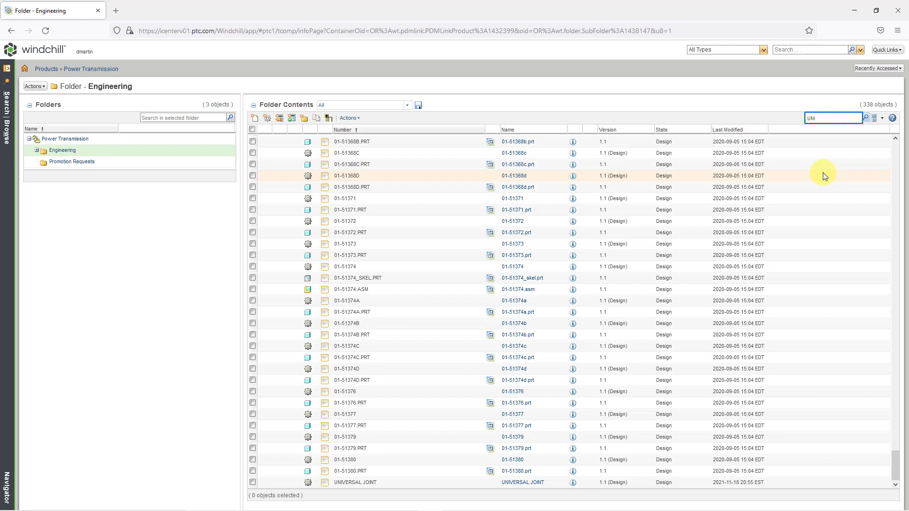
type("UNI")
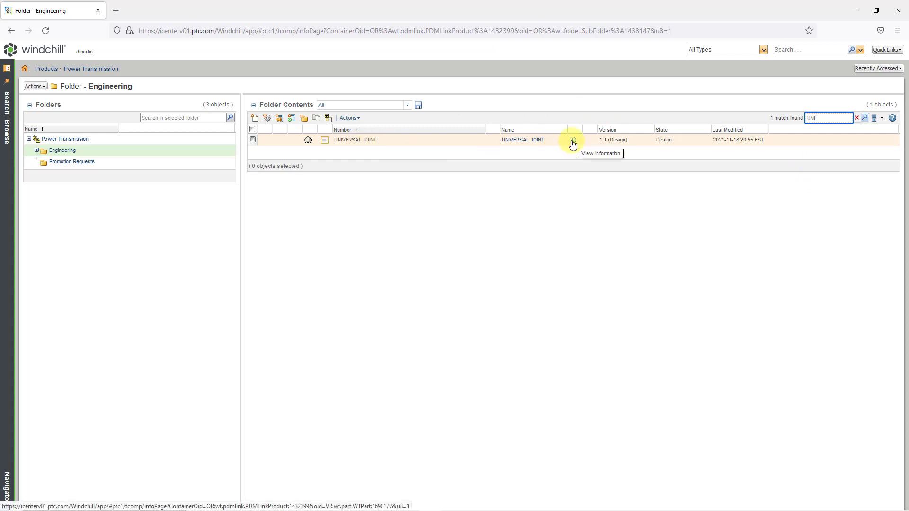
left_click(525, 140)
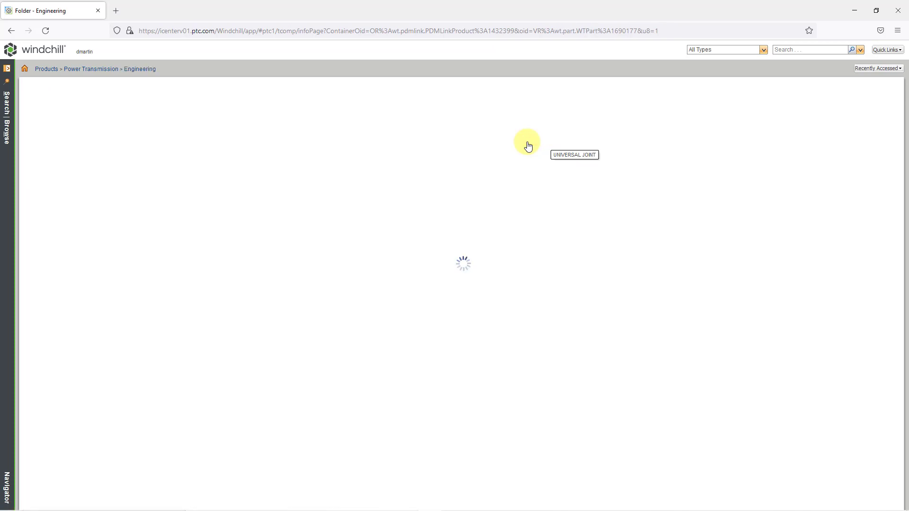